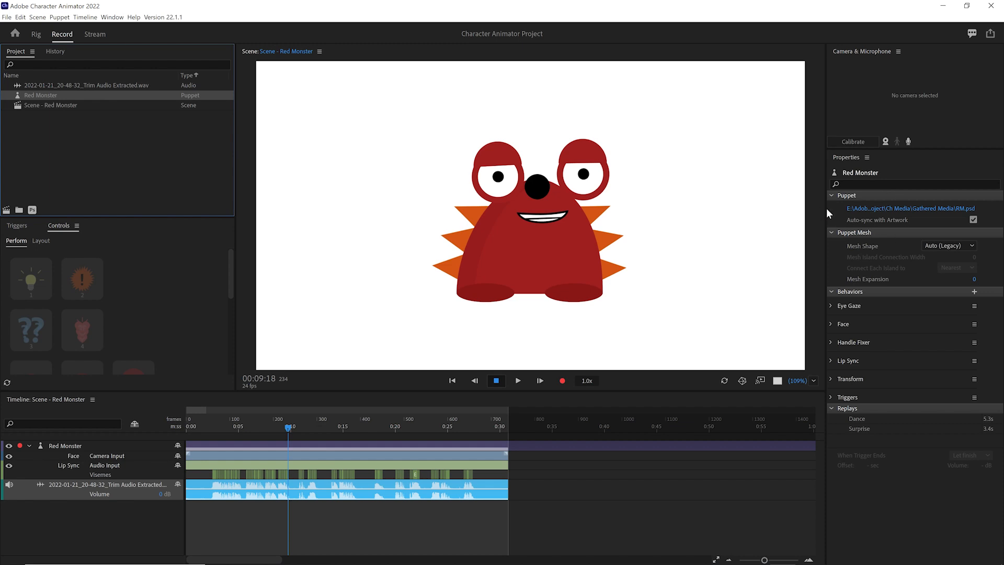
# - Widen the puppet's properties area and look through its Eye Gaze and Face behavior settings
pyautogui.moveTo(826, 208); pyautogui.dragTo(766, 208)
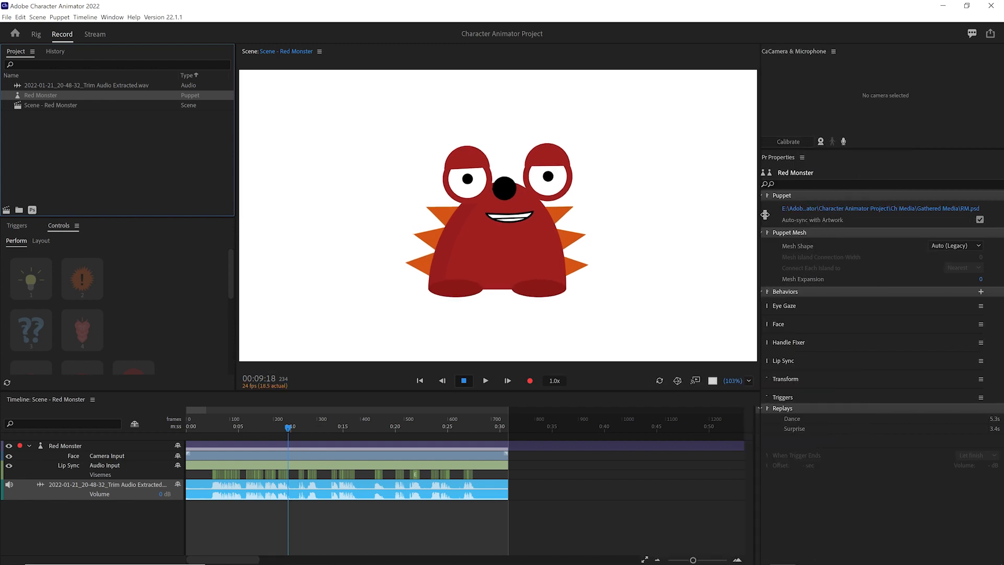
pyautogui.click(773, 307)
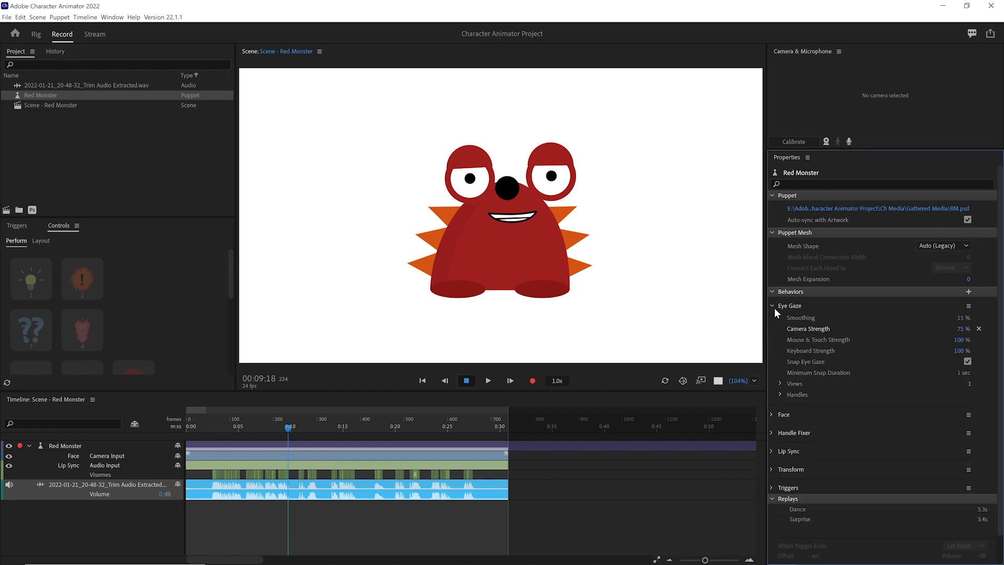
pyautogui.click(773, 307)
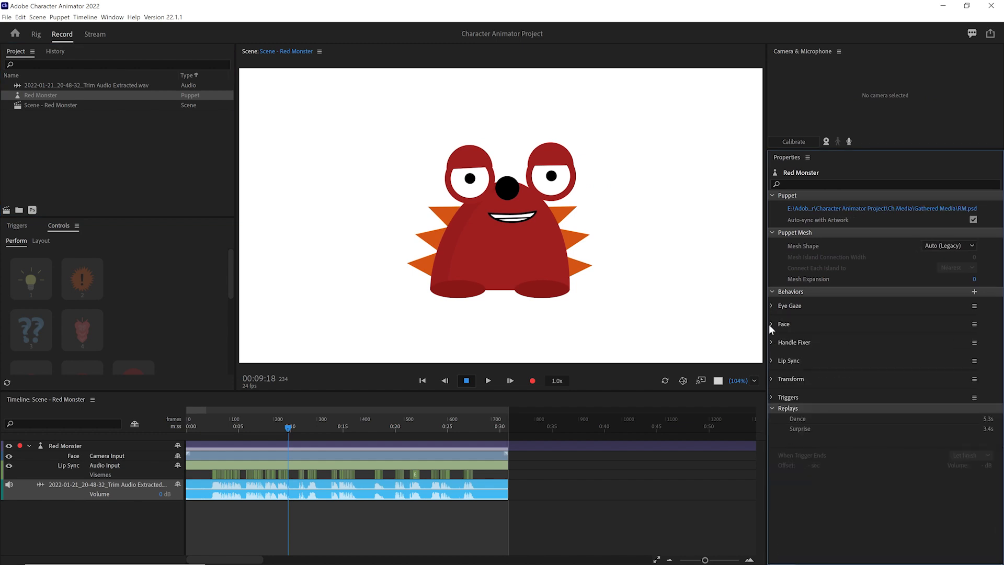
pyautogui.click(771, 324)
pyautogui.click(771, 324)
# - Select the Red Monster track, review its Face settings, and disarm its Triggers and Face behaviors for recording
pyautogui.click(87, 444)
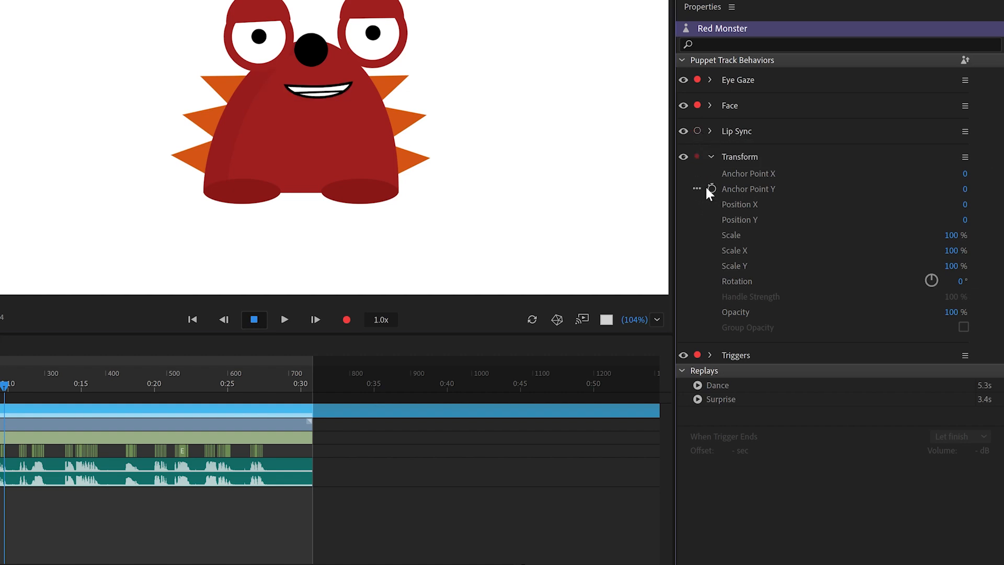
pyautogui.click(697, 355)
pyautogui.click(711, 156)
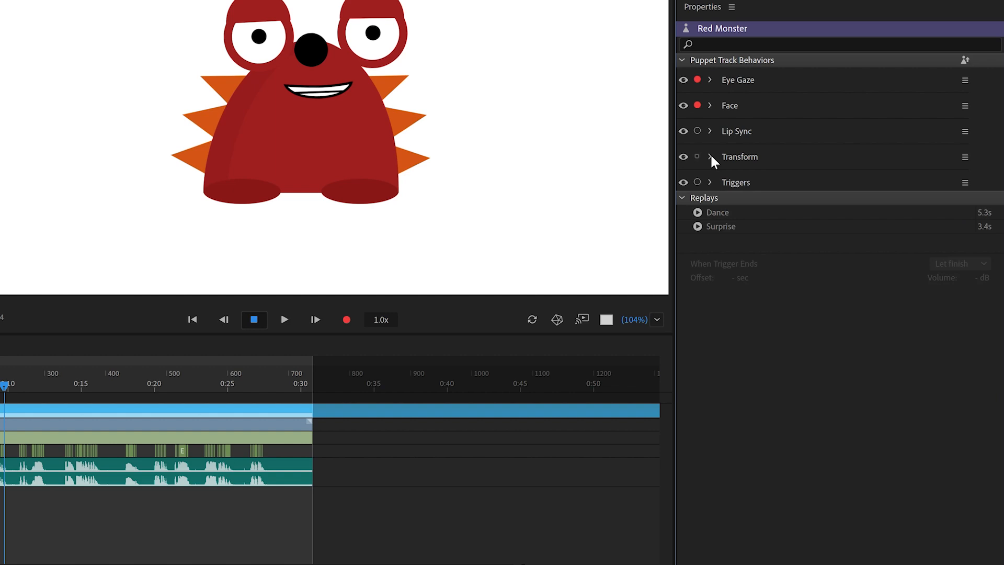
pyautogui.click(711, 105)
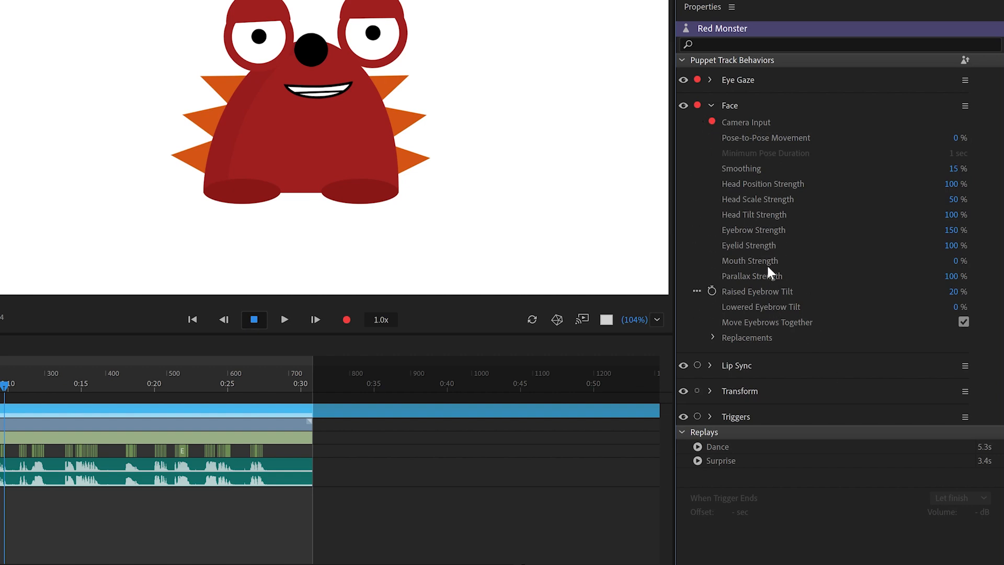
pyautogui.click(711, 105)
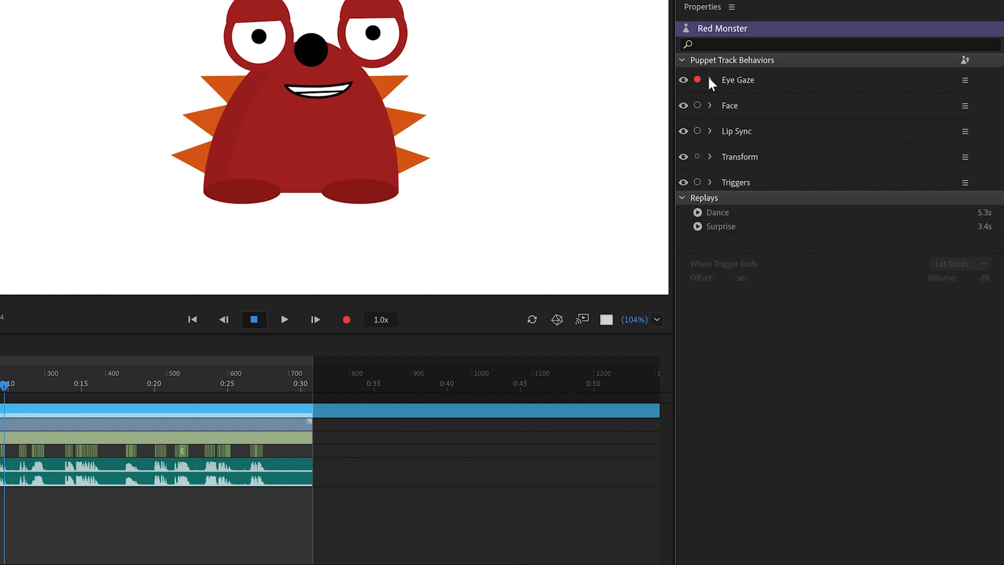
# - Arm Mouse & Touch Input and disarm Camera Input for the track's Eye Gaze behavior
pyautogui.click(710, 80)
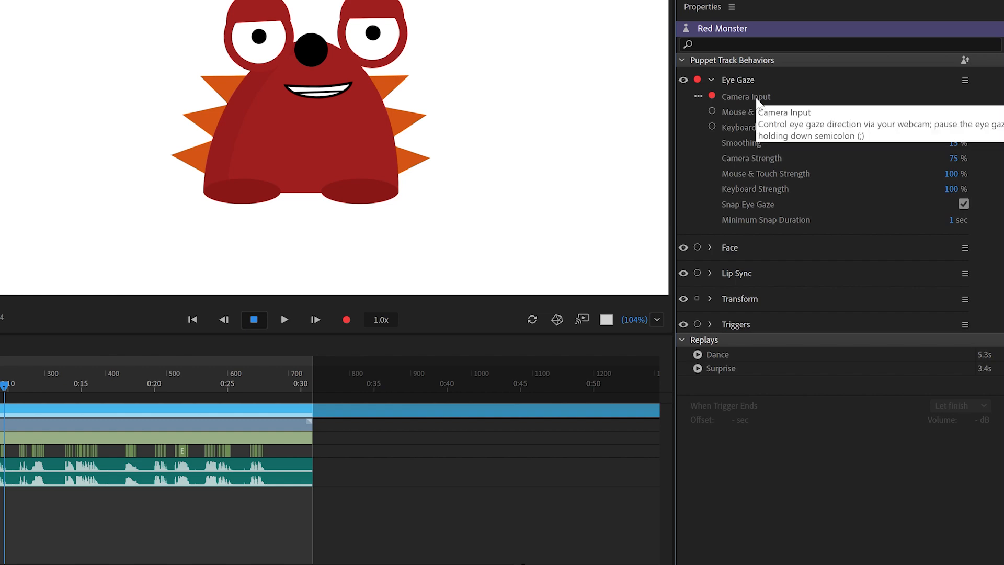
pyautogui.click(712, 111)
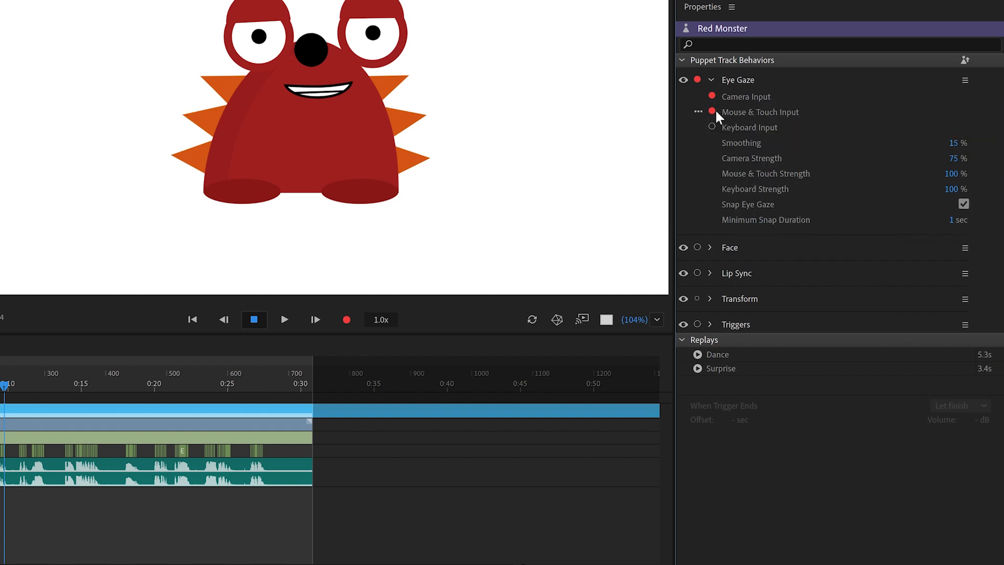
pyautogui.click(711, 96)
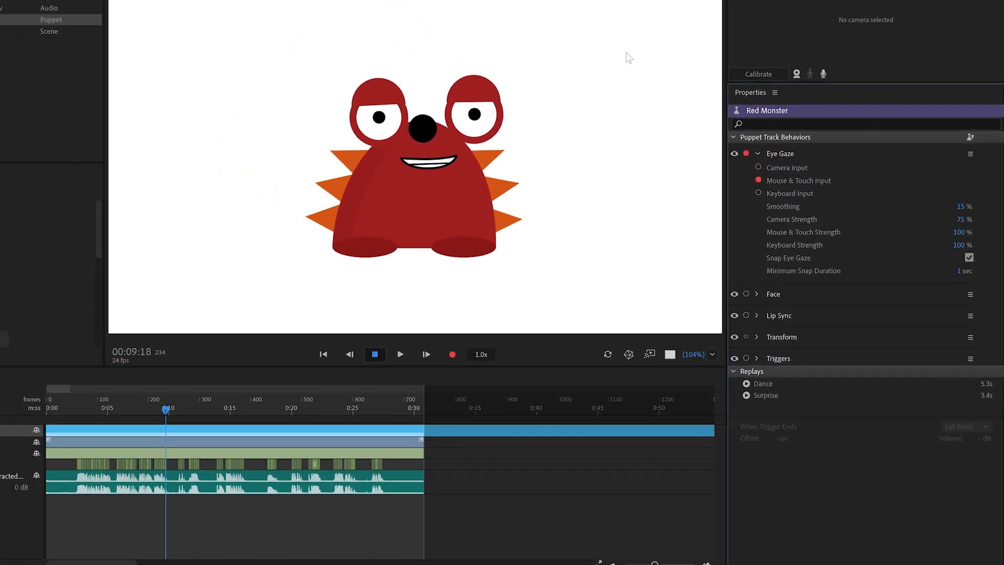
# - Try out mouse-controlled eye gaze at several spots around the monster in the scene
pyautogui.click(681, 125)
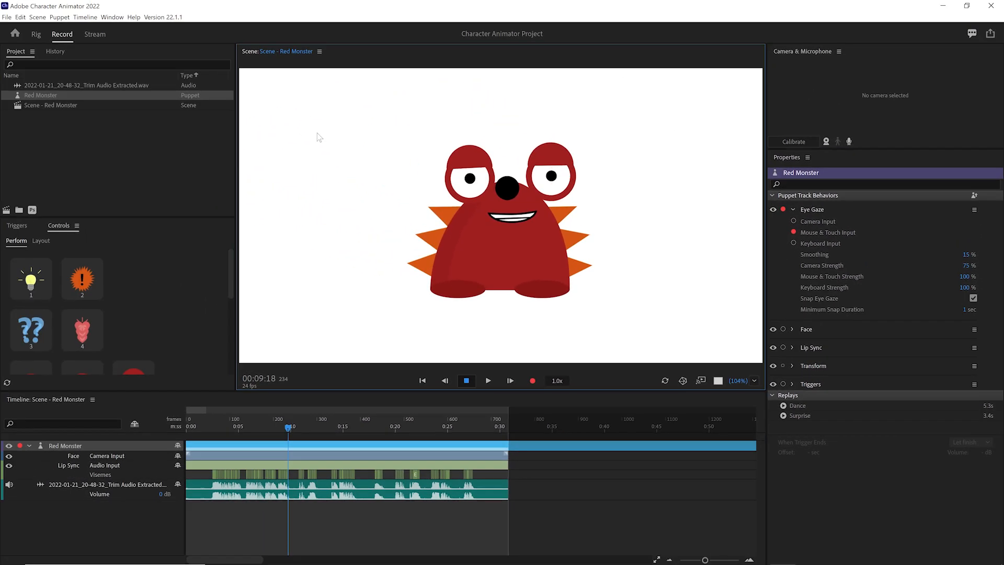
pyautogui.click(396, 250)
pyautogui.click(664, 286)
pyautogui.click(631, 115)
pyautogui.click(646, 307)
pyautogui.click(529, 318)
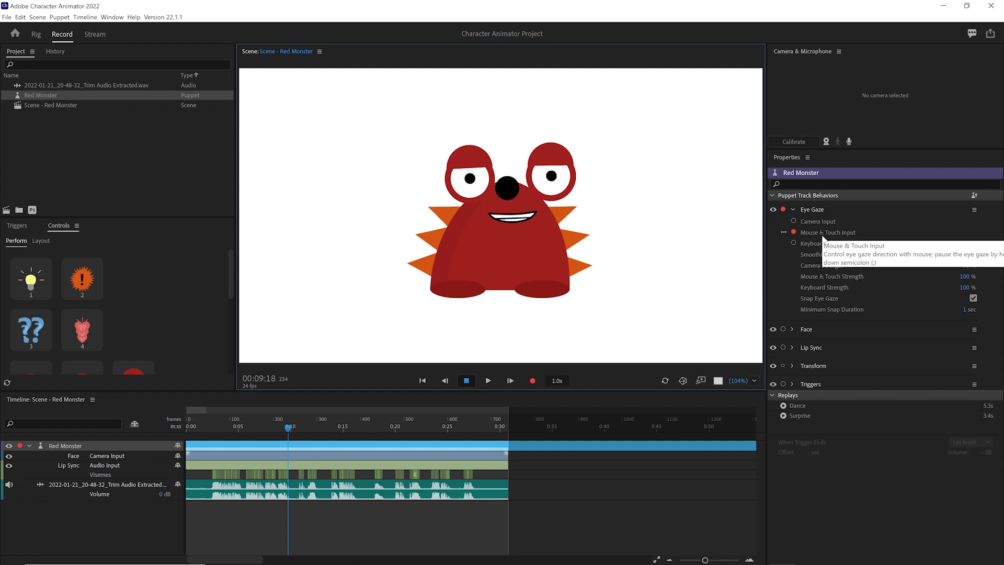
# - Record a mouse-controlled eye gaze take from the start of the scene to about 31 seconds
pyautogui.click(423, 380)
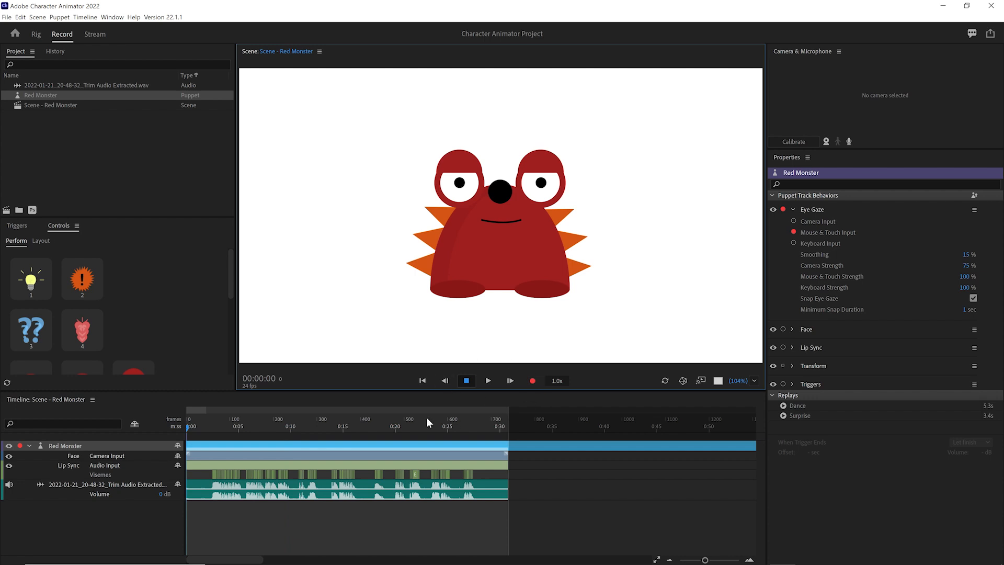
pyautogui.click(532, 381)
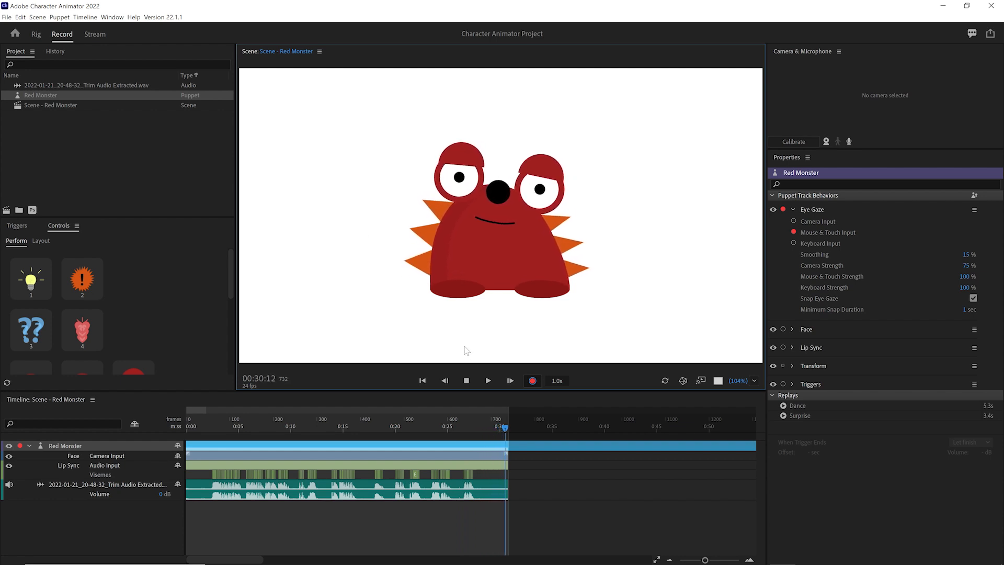
pyautogui.click(466, 381)
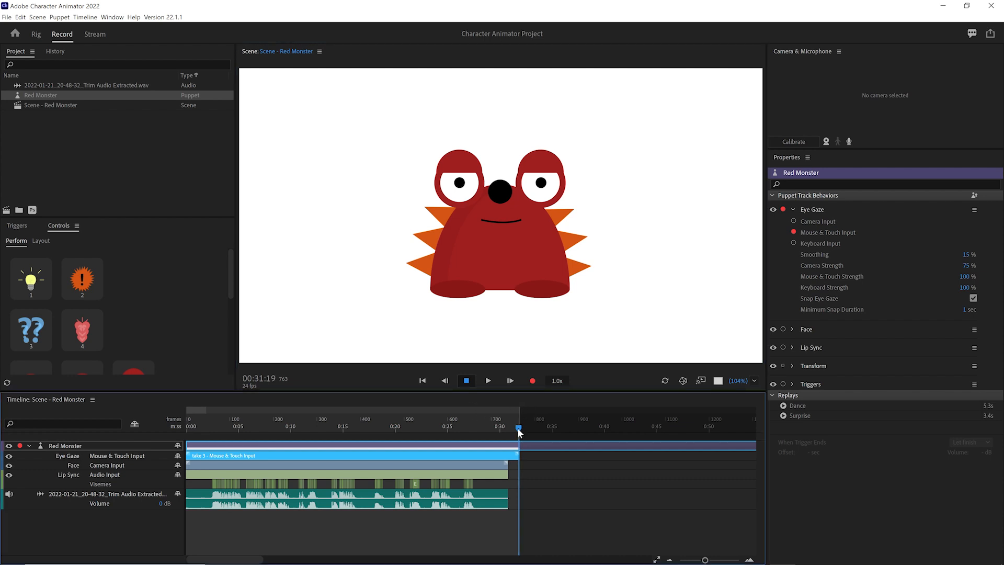
# - Play back the recorded eye gaze take from about 2 seconds to about 6 seconds
pyautogui.moveTo(518, 429); pyautogui.dragTo(211, 429)
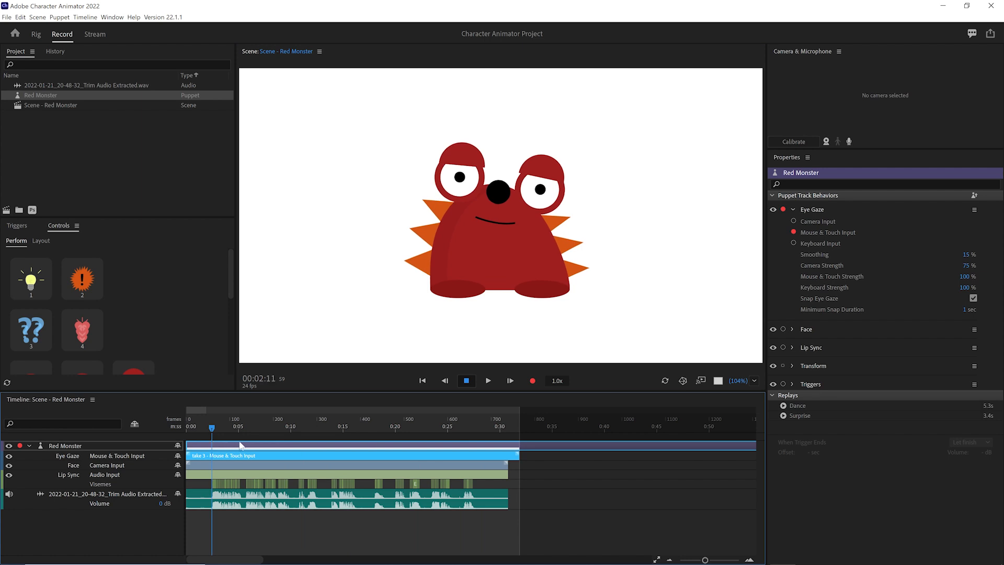
pyautogui.click(213, 429)
pyautogui.click(491, 380)
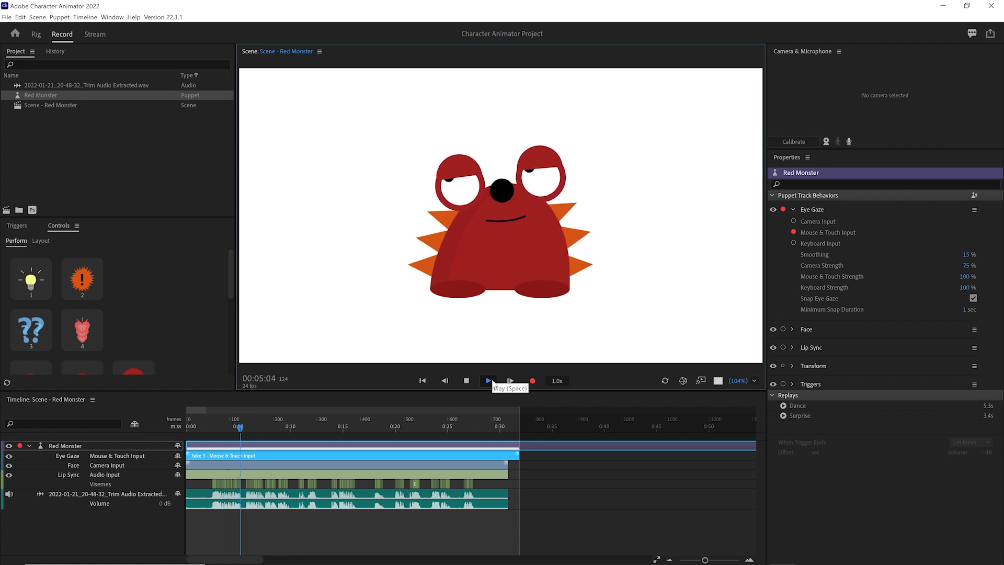
pyautogui.click(494, 386)
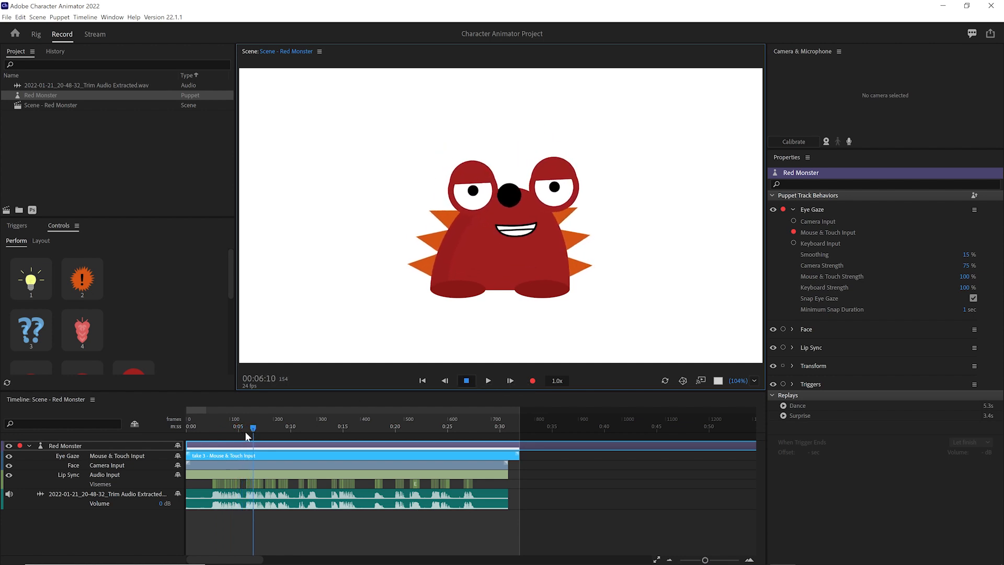
# - Disarm the Eye Gaze behavior and arm Triggers with its Trigger Input for recording
pyautogui.click(783, 210)
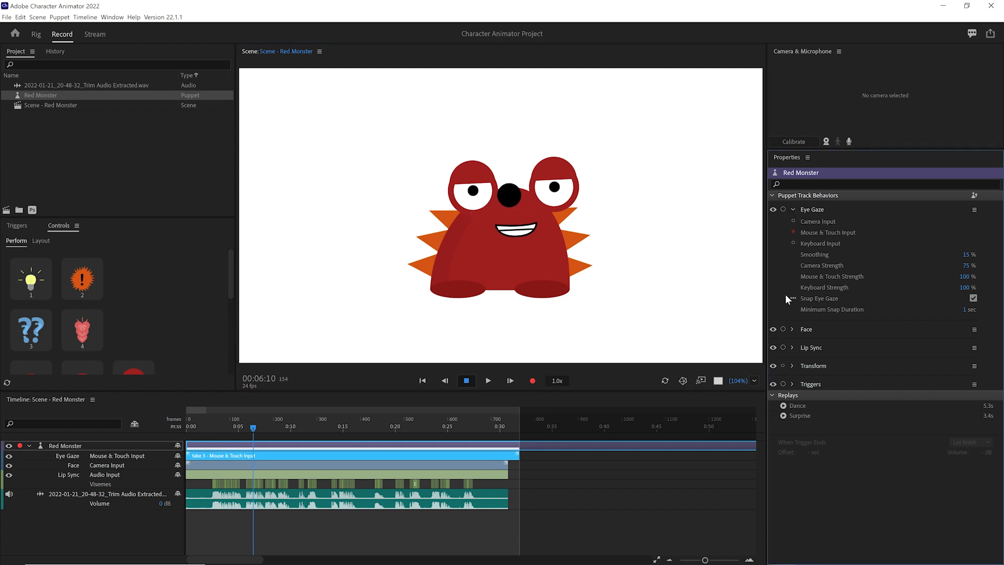
pyautogui.click(773, 195)
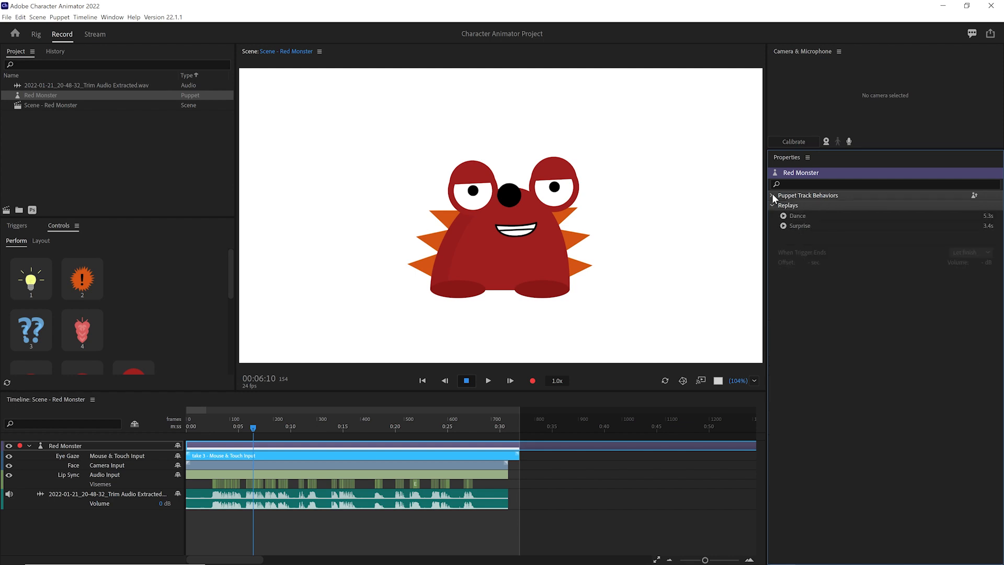
pyautogui.click(772, 196)
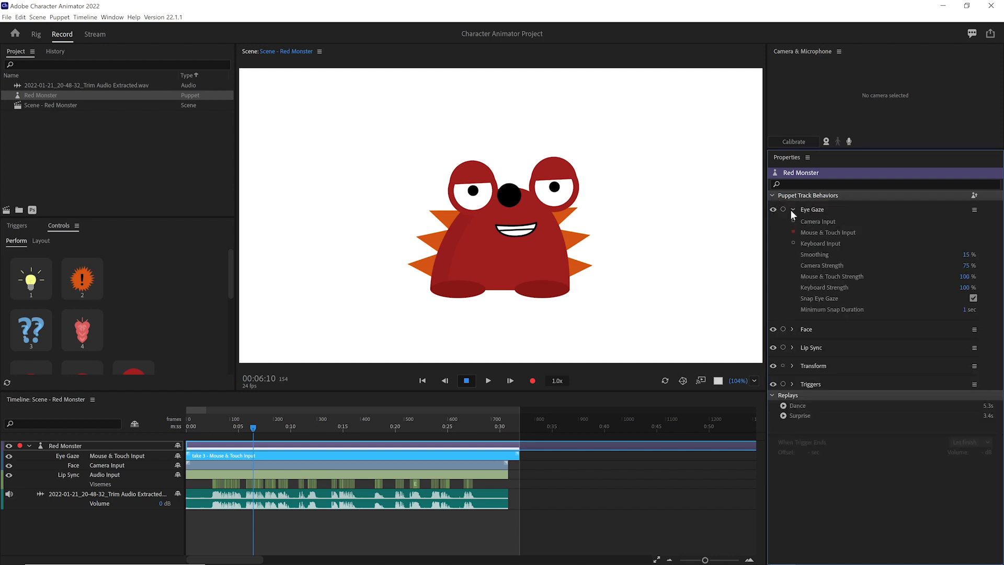
pyautogui.click(792, 210)
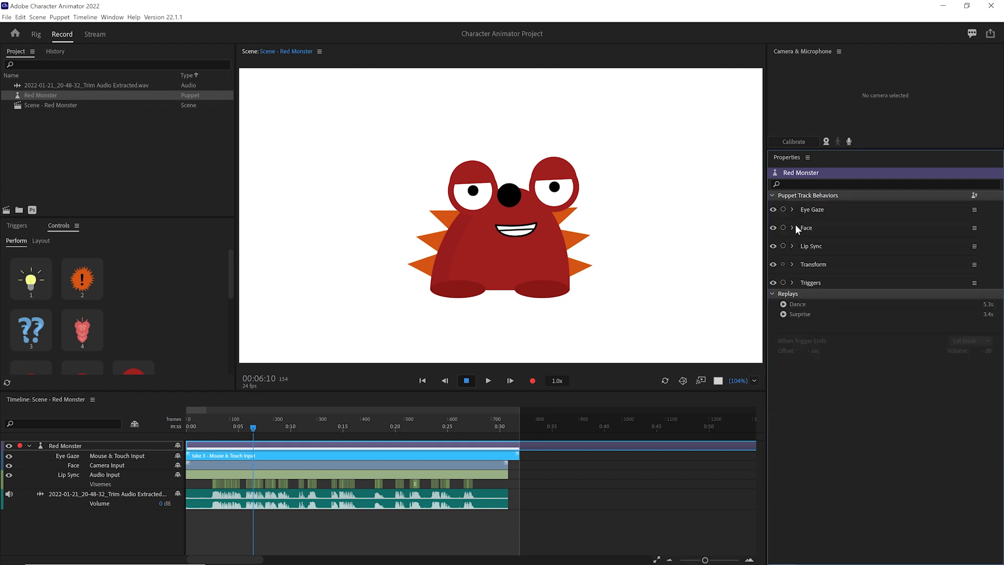
pyautogui.click(792, 283)
pyautogui.click(783, 283)
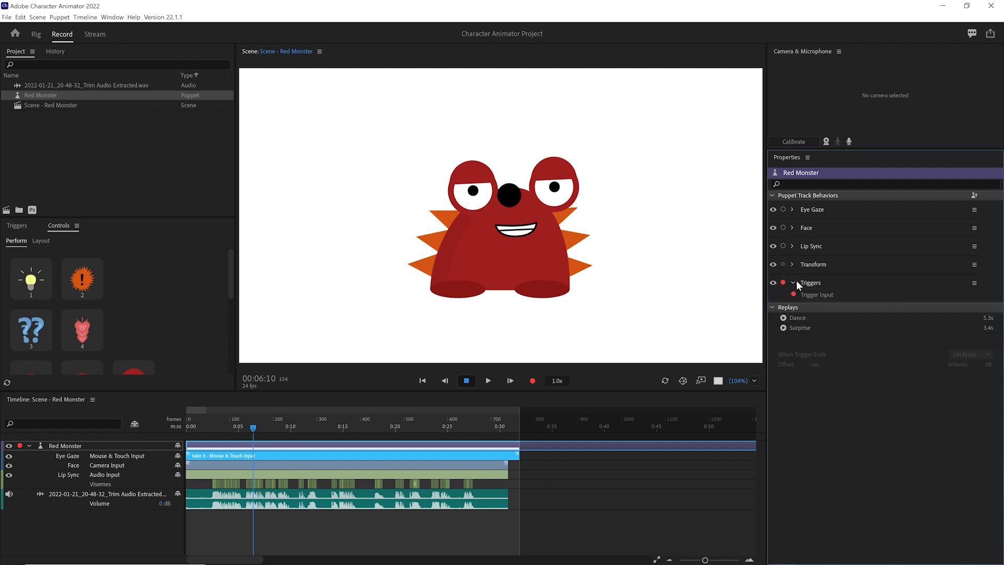
# - Enlarge the puppet controls area to show every trigger, and test the lightbulb, exclamation mark and question mark triggers
pyautogui.moveTo(88, 216); pyautogui.dragTo(88, 129)
pyautogui.moveTo(157, 390); pyautogui.dragTo(153, 497)
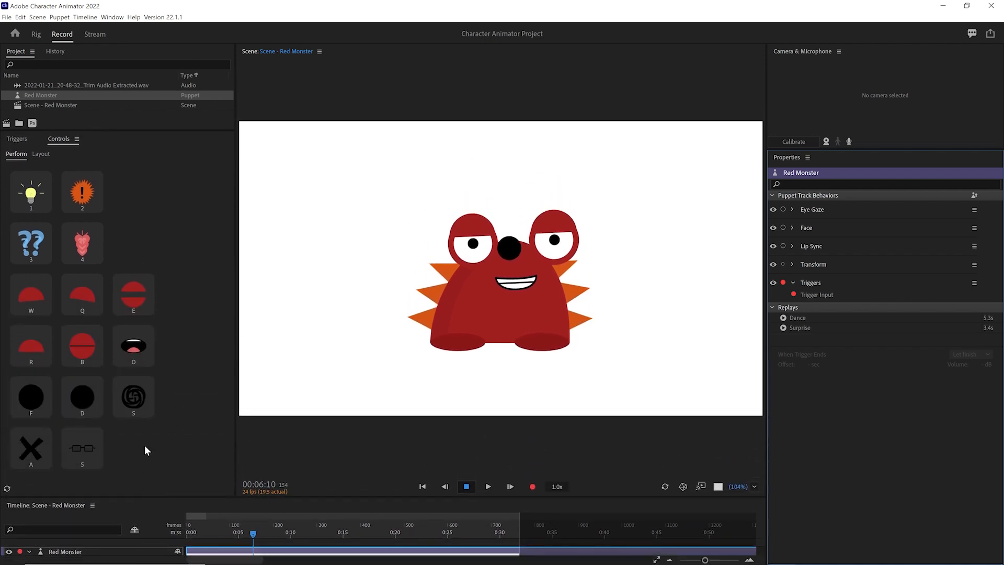
pyautogui.click(38, 202)
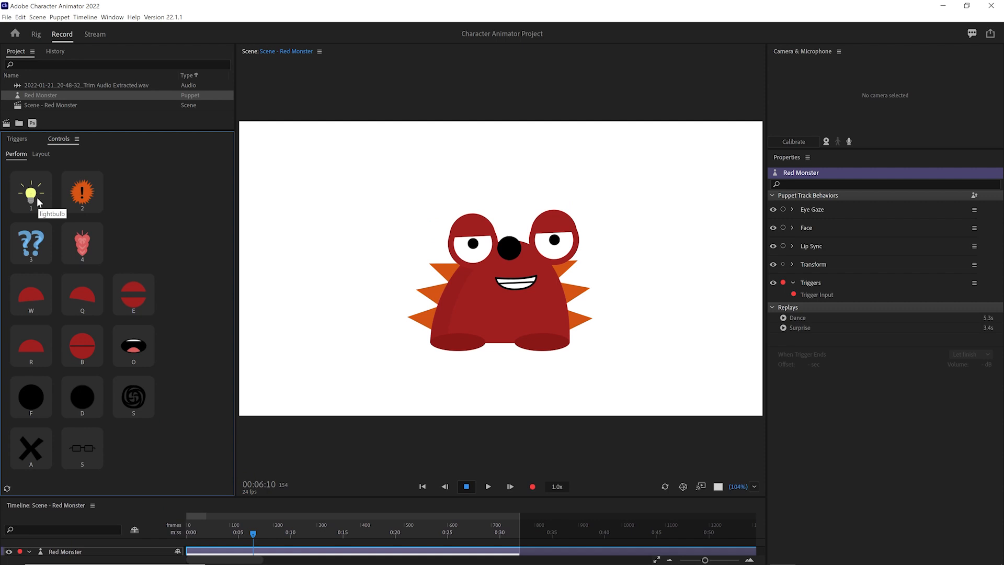
pyautogui.click(82, 193)
pyautogui.press('1')
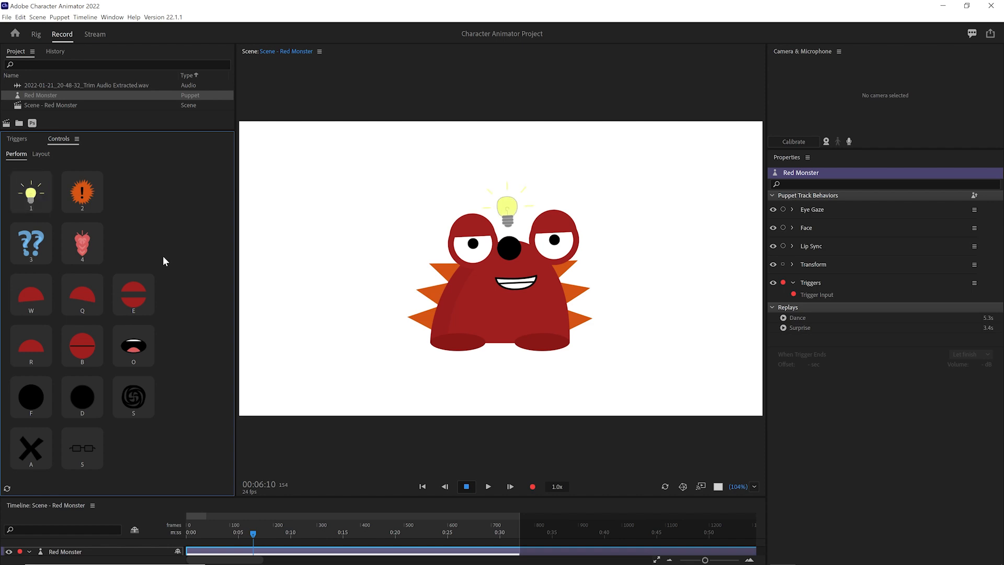
pyautogui.press('2')
pyautogui.press('3')
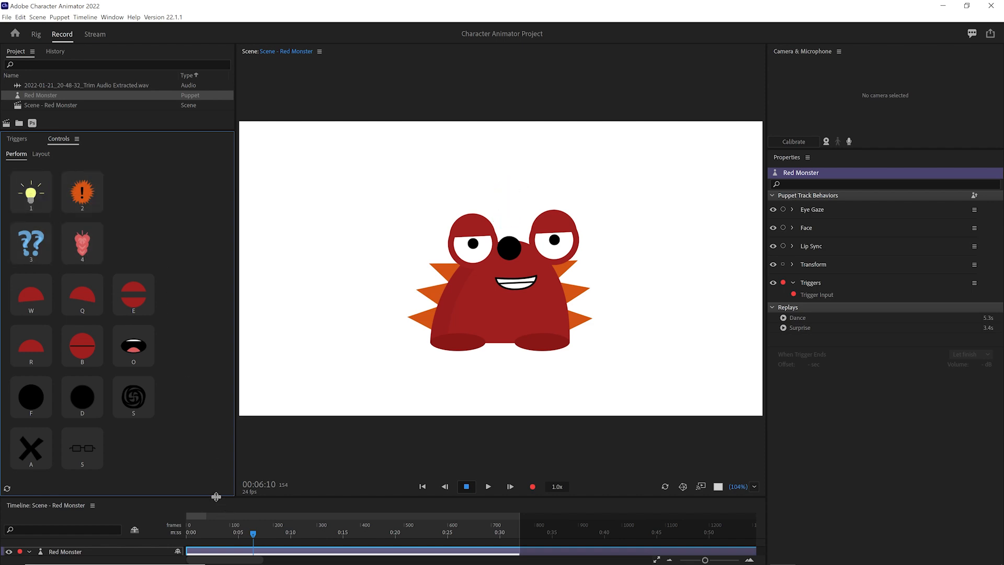
# - Record a Triggers take from the scene start to about 31 seconds, performing lightbulb, exclamation, heart, question, eyebrow, blink, spin and big pupil triggers
pyautogui.moveTo(217, 495); pyautogui.dragTo(216, 468)
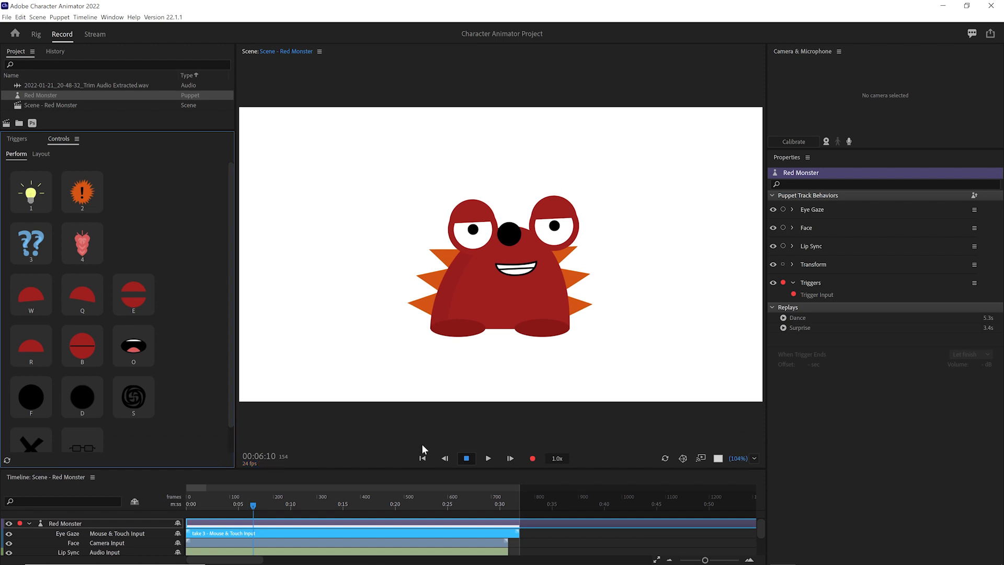
pyautogui.click(423, 457)
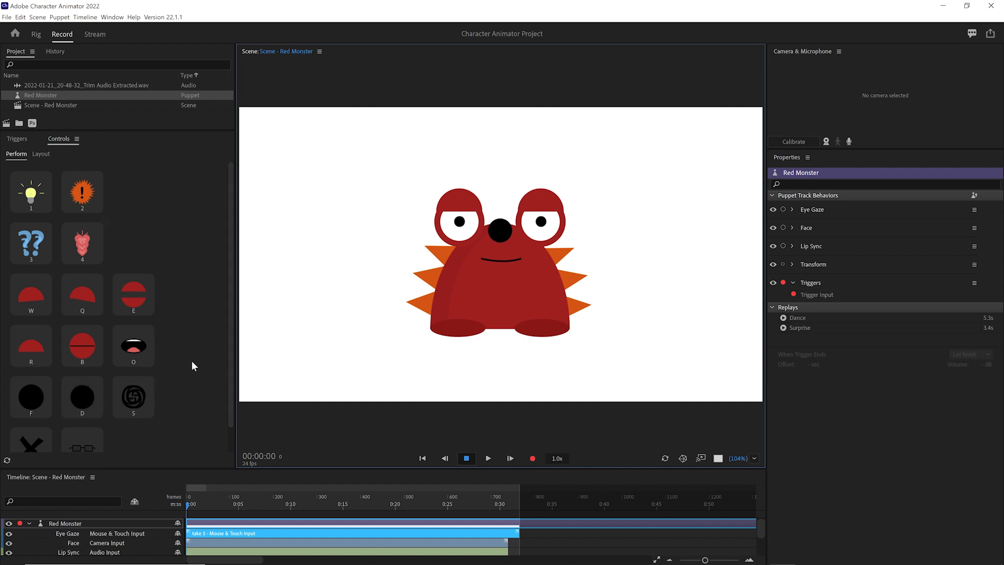
pyautogui.click(533, 462)
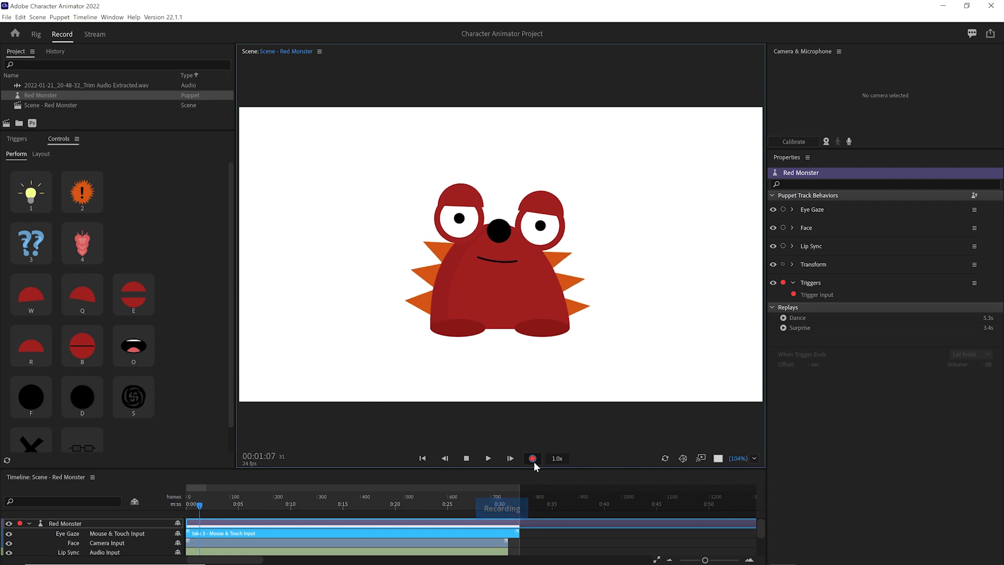
pyautogui.press('1')
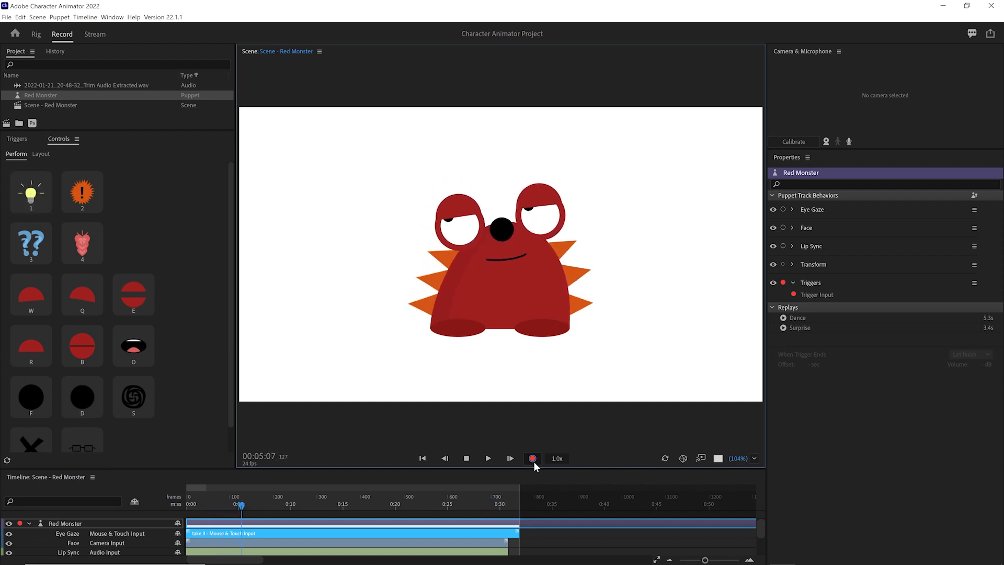
pyautogui.press('2')
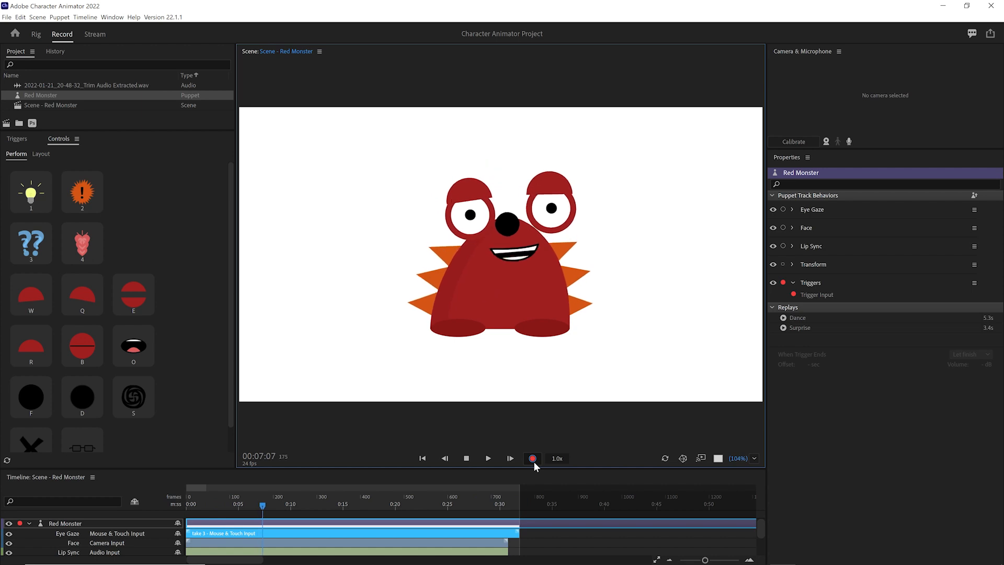
pyautogui.press('4')
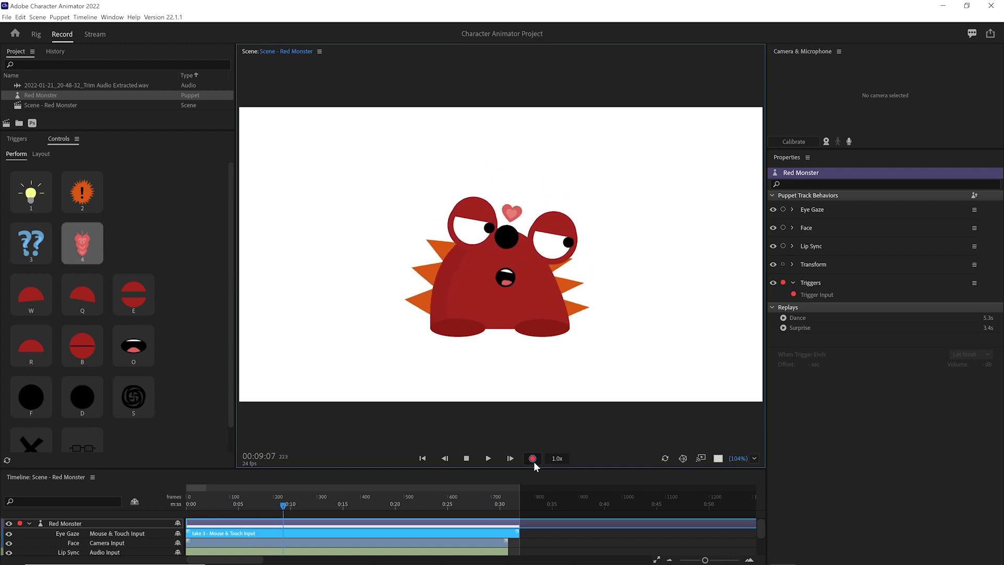
pyautogui.press('3')
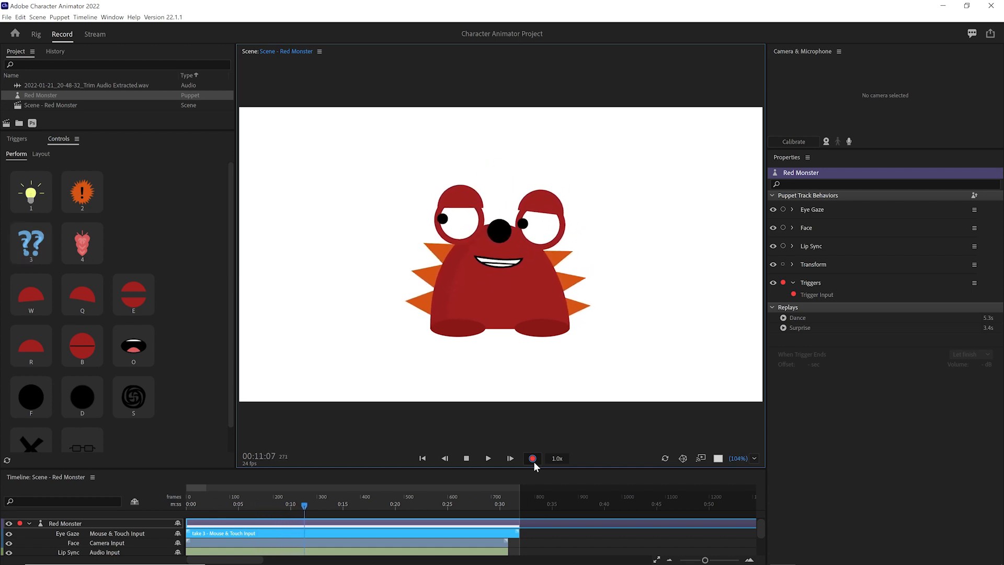
pyautogui.press('w')
pyautogui.press('w')
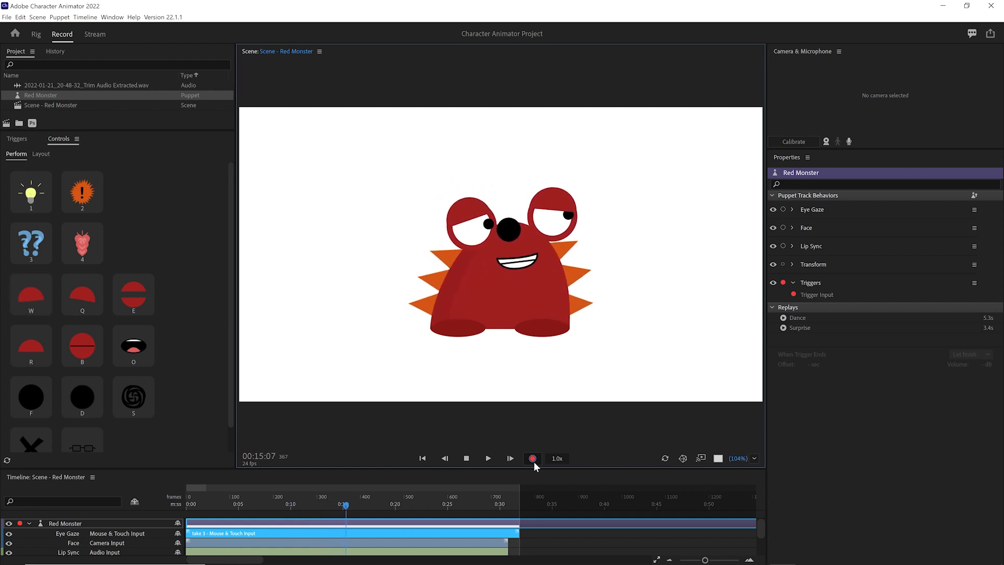
pyautogui.press('b')
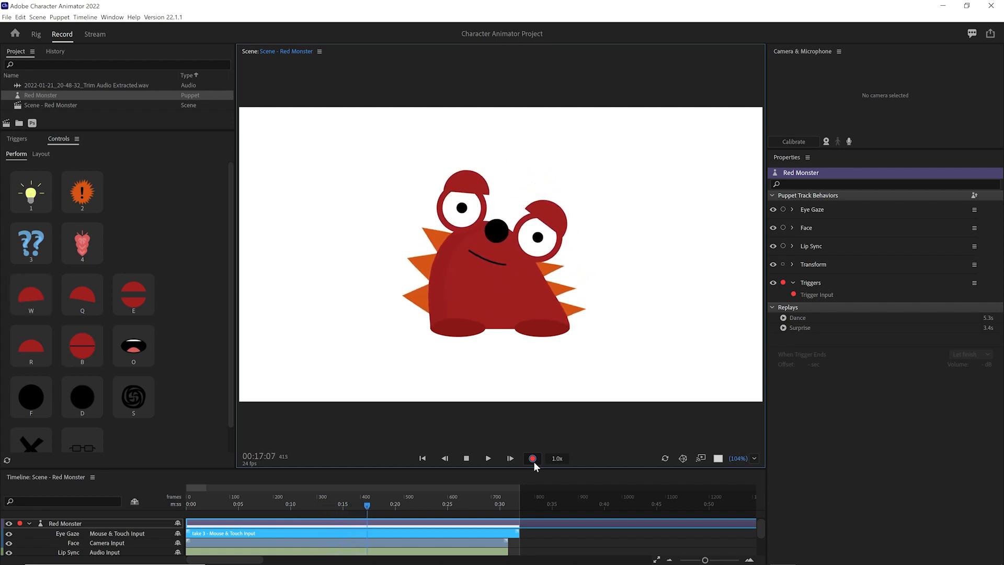
pyautogui.press('b')
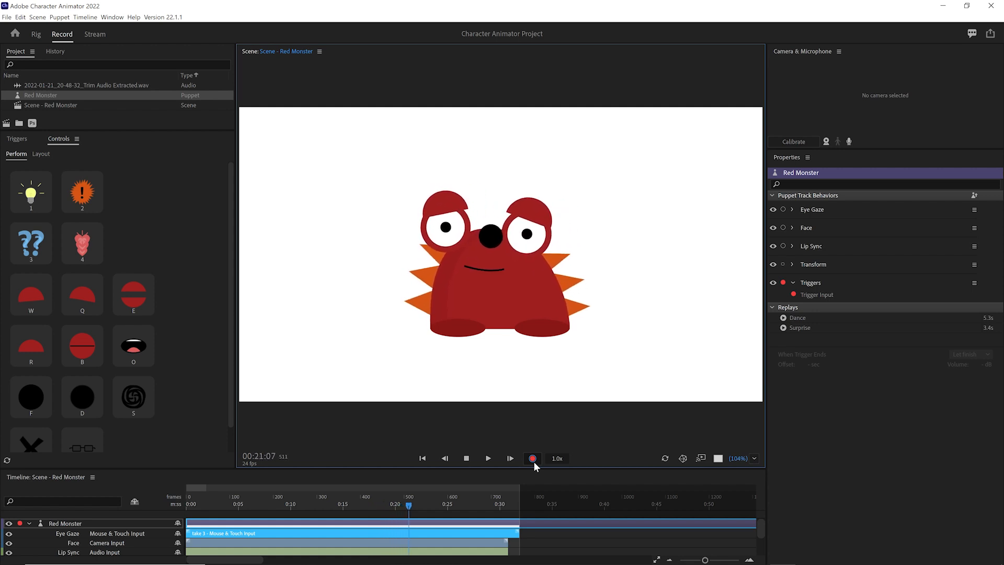
pyautogui.press('s')
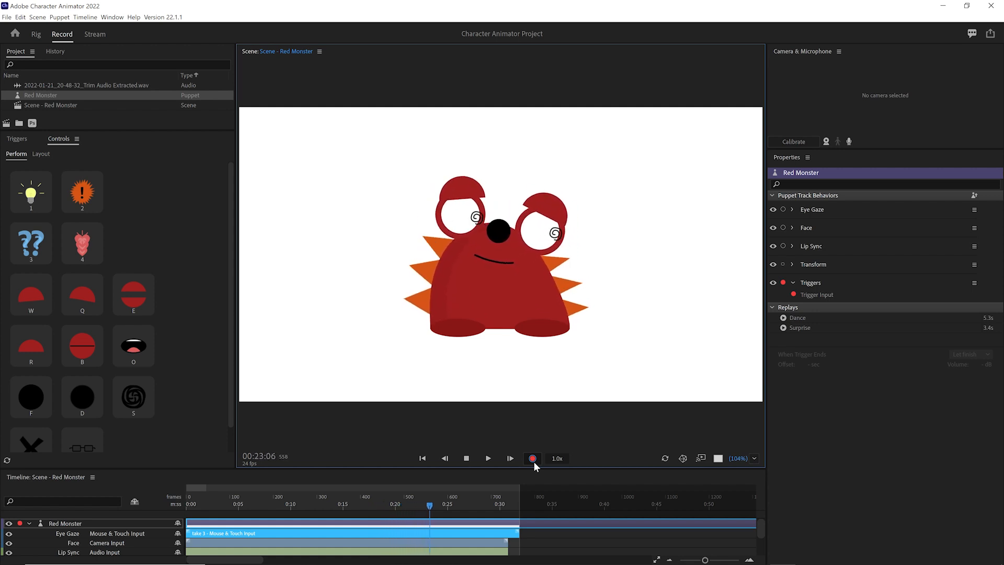
pyautogui.press('b')
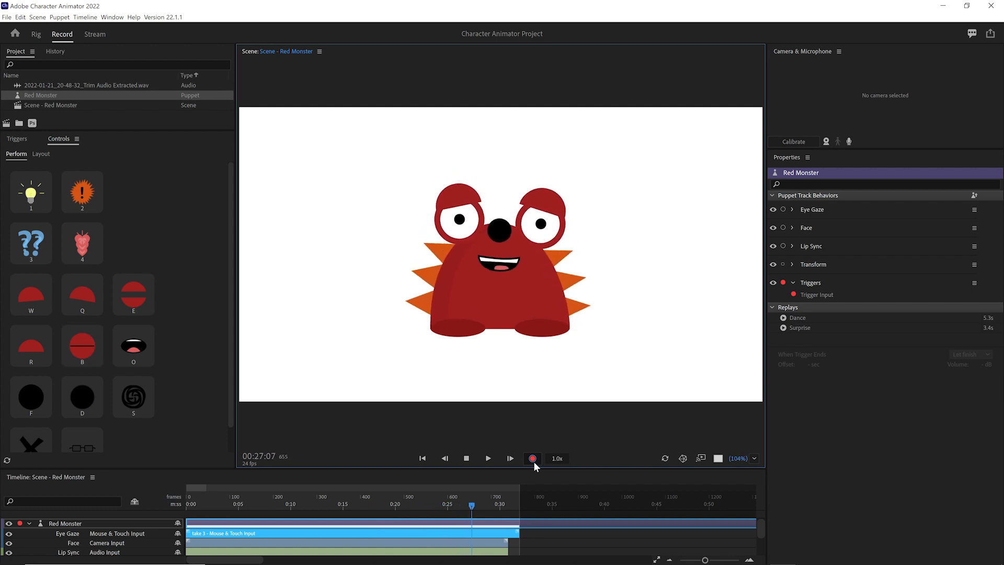
pyautogui.press('f')
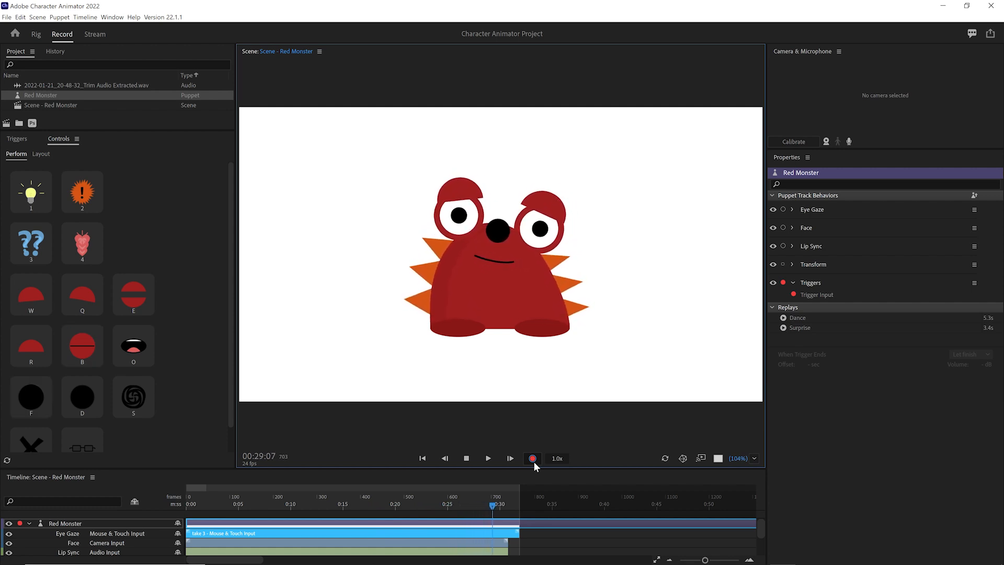
pyautogui.click(466, 459)
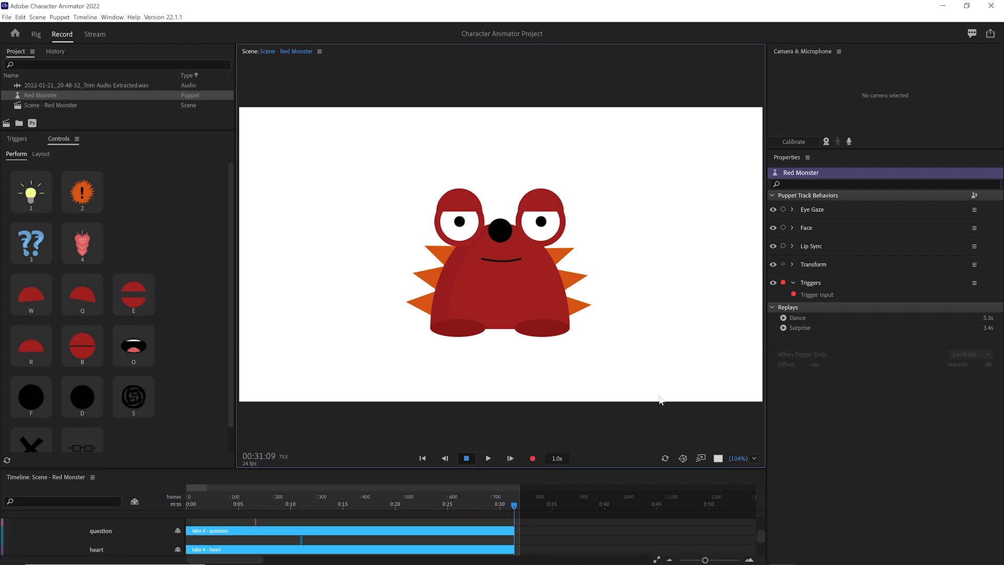
# - Disarm the Triggers behavior and play back the scene from the start to about 7 seconds
pyautogui.click(783, 283)
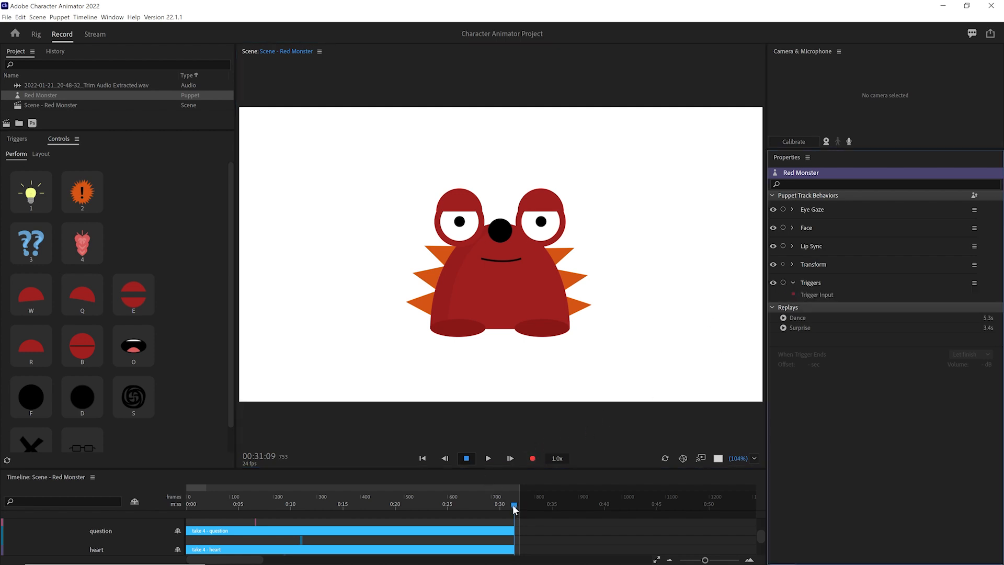
pyautogui.click(423, 458)
pyautogui.click(487, 458)
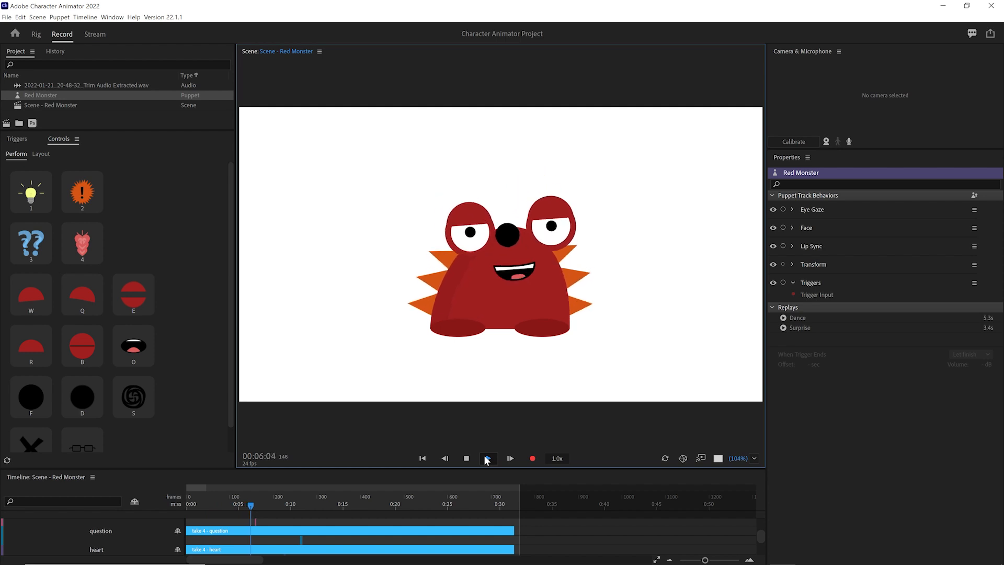
pyautogui.click(469, 458)
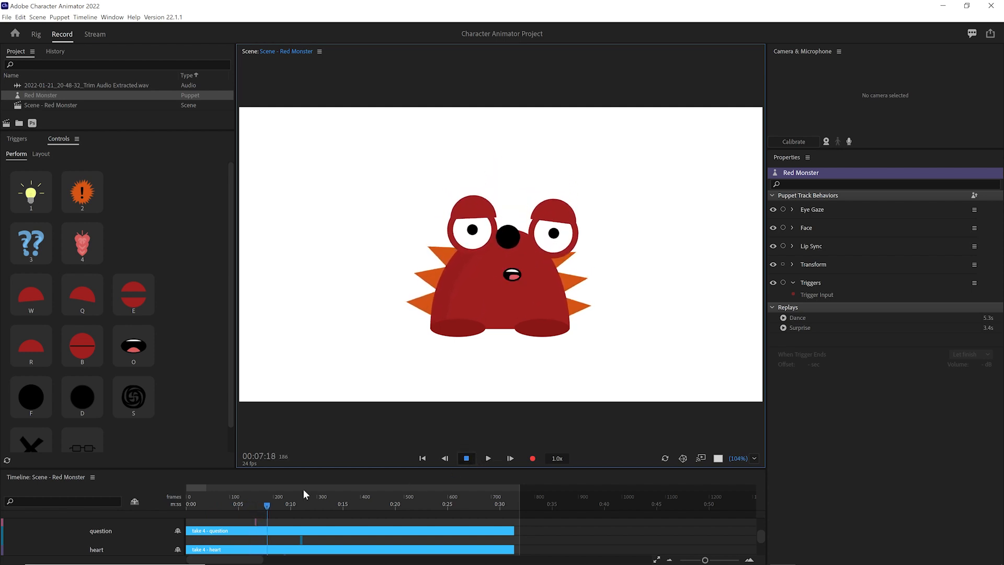
# - Enlarge the timeline to show all recorded trigger tracks, and scrub the scene to about 23 seconds
pyautogui.moveTo(287, 507); pyautogui.dragTo(418, 508)
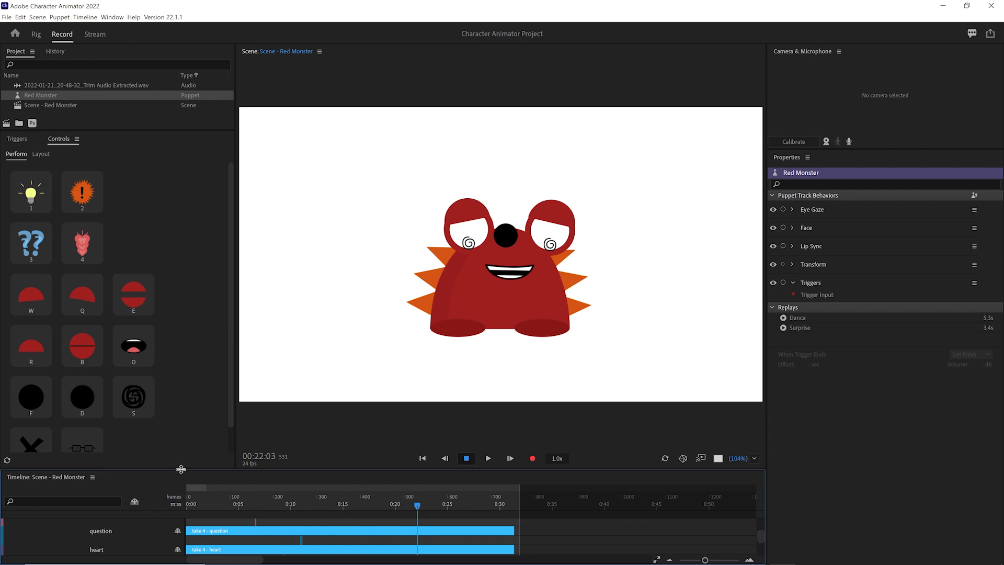
pyautogui.moveTo(183, 470); pyautogui.dragTo(181, 321)
pyautogui.click(429, 357)
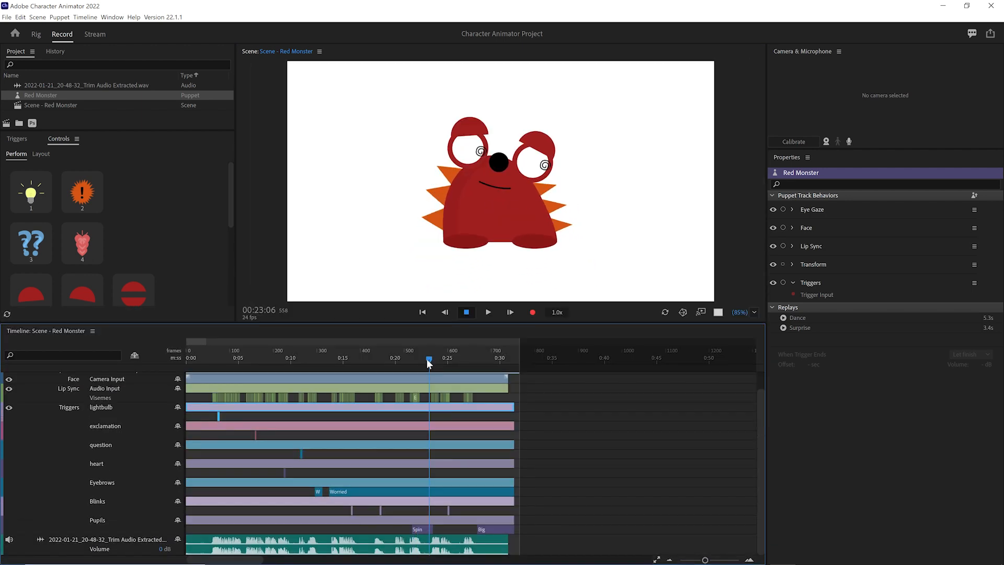
pyautogui.click(428, 360)
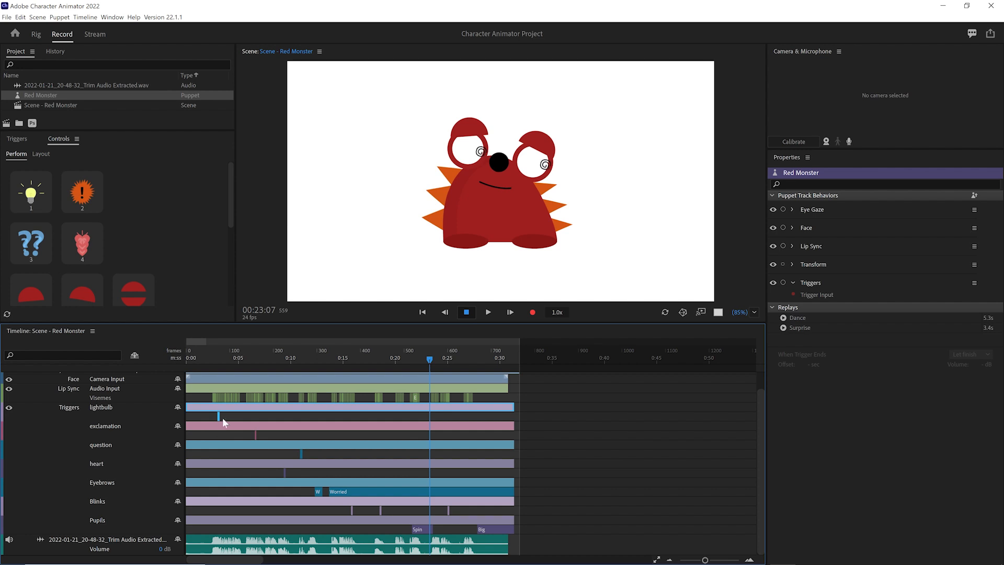
# - Extend the first lightbulb trigger to end at about 5 seconds, and play it back from about 3 seconds
pyautogui.moveTo(221, 417); pyautogui.dragTo(236, 421)
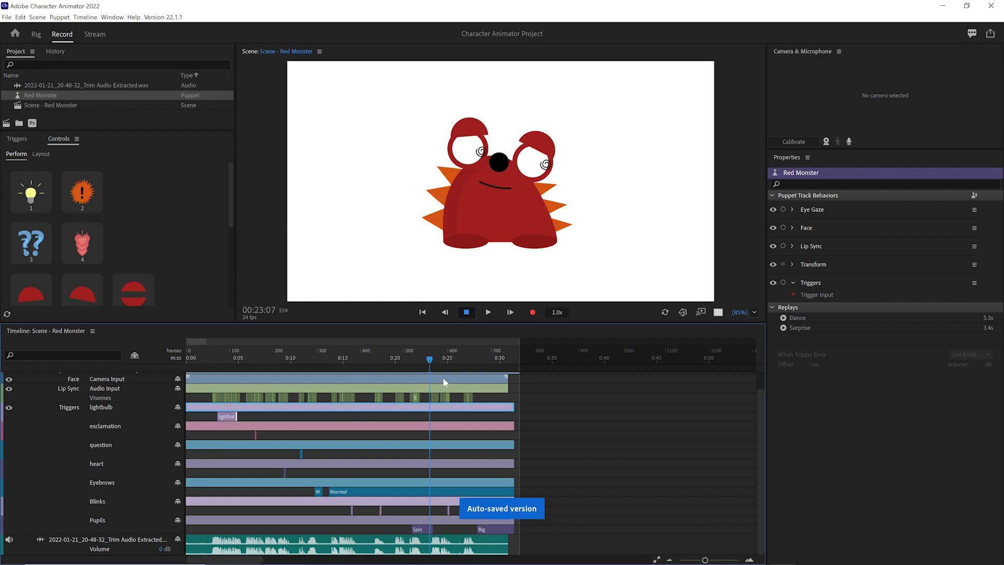
pyautogui.moveTo(429, 358); pyautogui.dragTo(215, 371)
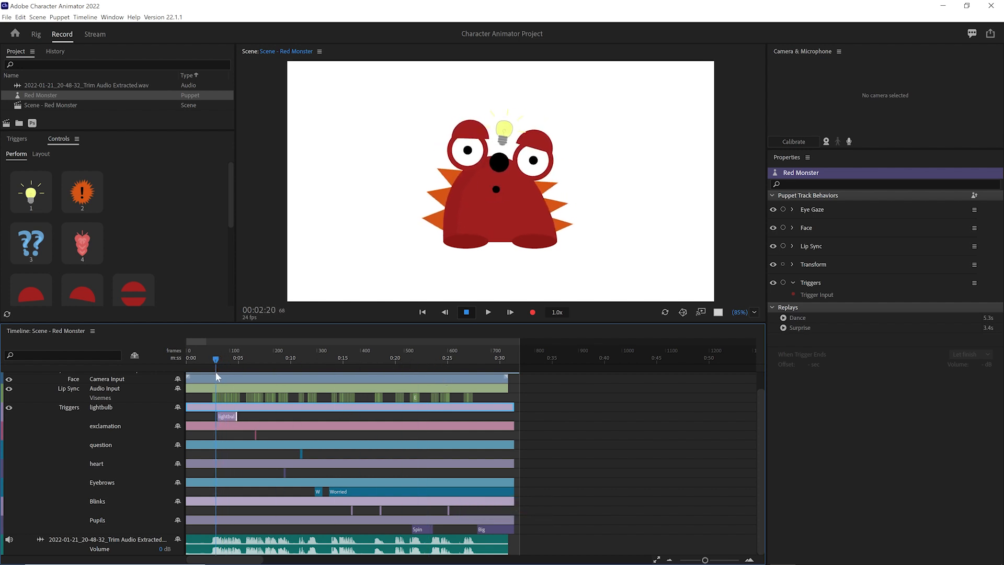
pyautogui.press('space')
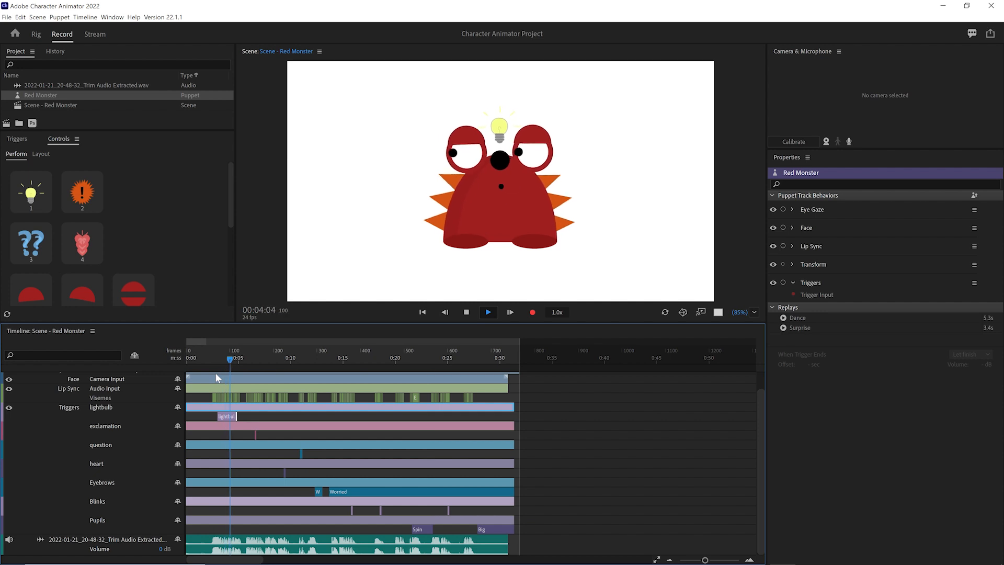
pyautogui.press('space')
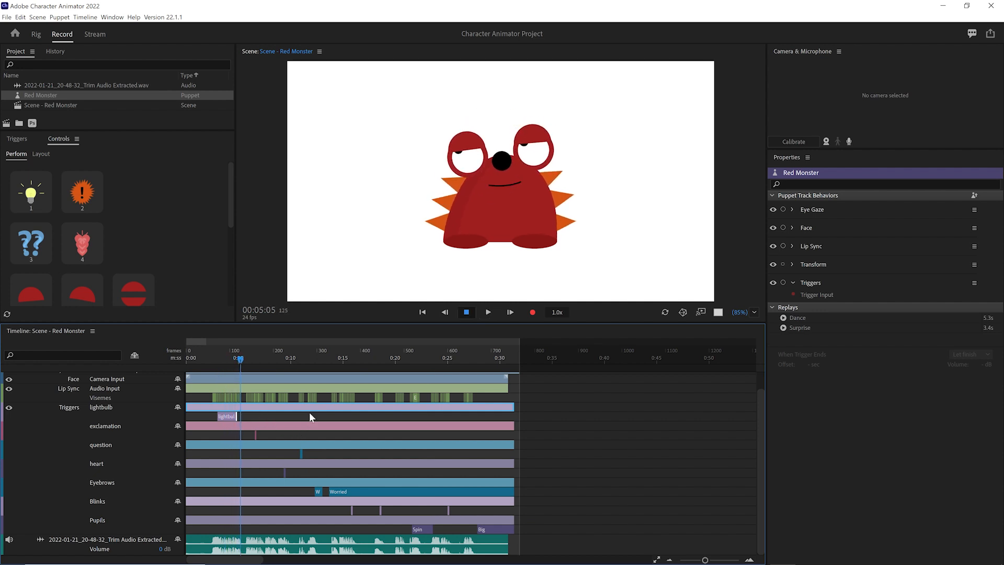
# - Add a second lightbulb trigger spanning about 15.5 to 18 seconds, and scrub to about 17 seconds to preview it
pyautogui.rightClick(349, 416)
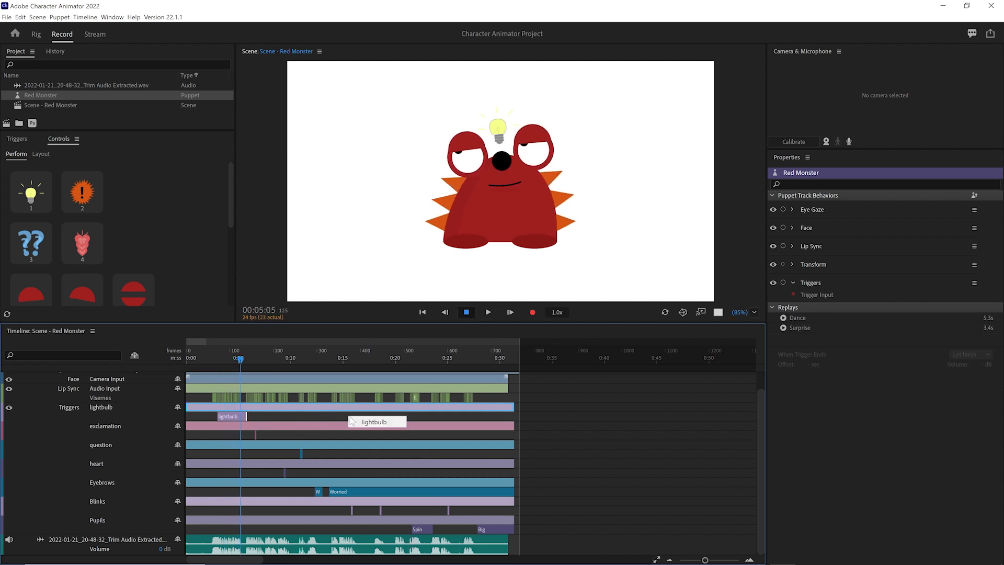
pyautogui.click(350, 417)
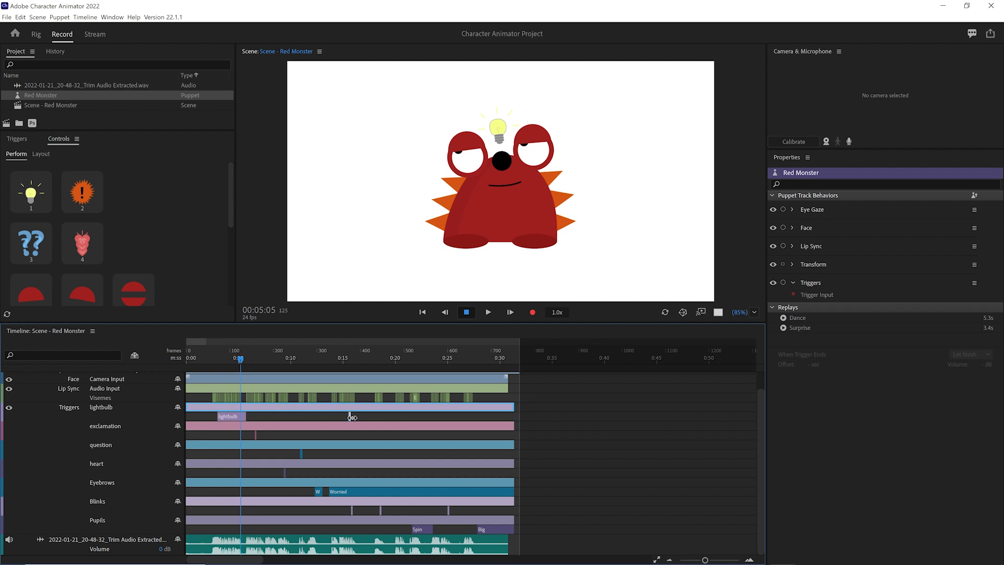
pyautogui.moveTo(350, 417); pyautogui.dragTo(374, 417)
pyautogui.moveTo(239, 358); pyautogui.dragTo(365, 378)
# - Lengthen the question trigger and place it at about 11 to 13.5 seconds, and play the scene from about 4 to 5 seconds
pyautogui.moveTo(302, 454); pyautogui.dragTo(238, 460)
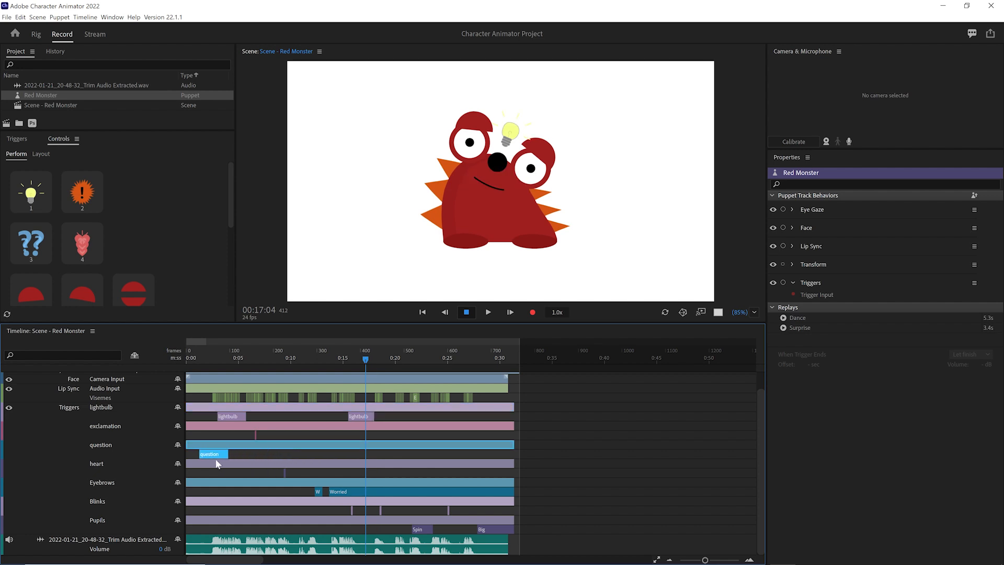
pyautogui.moveTo(359, 363); pyautogui.dragTo(314, 455)
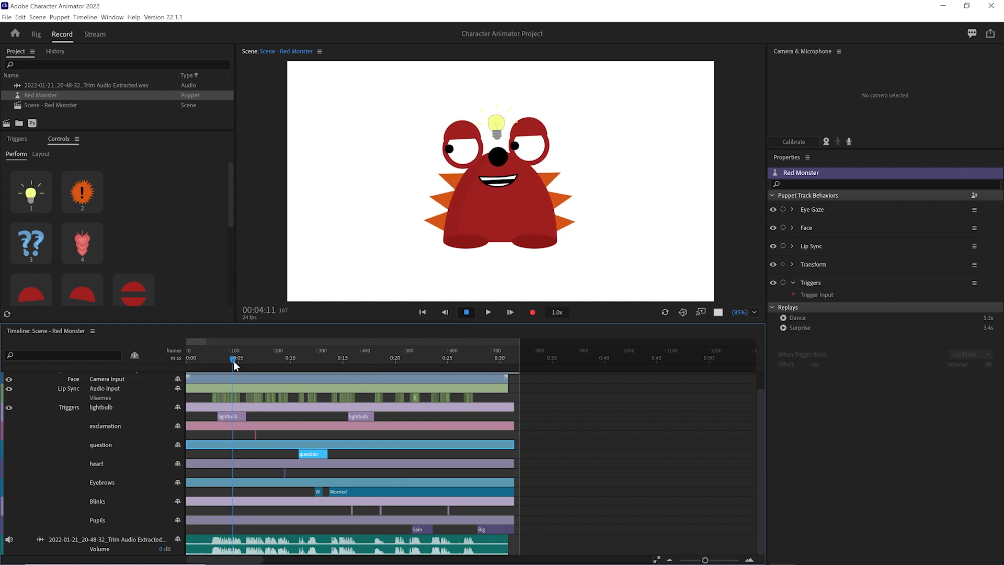
pyautogui.press('space')
pyautogui.press('space')
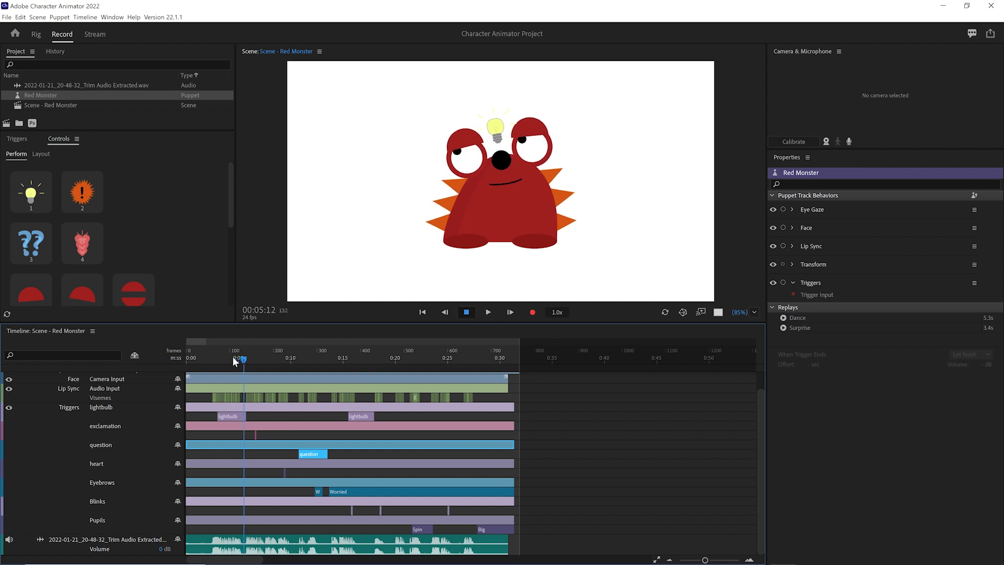